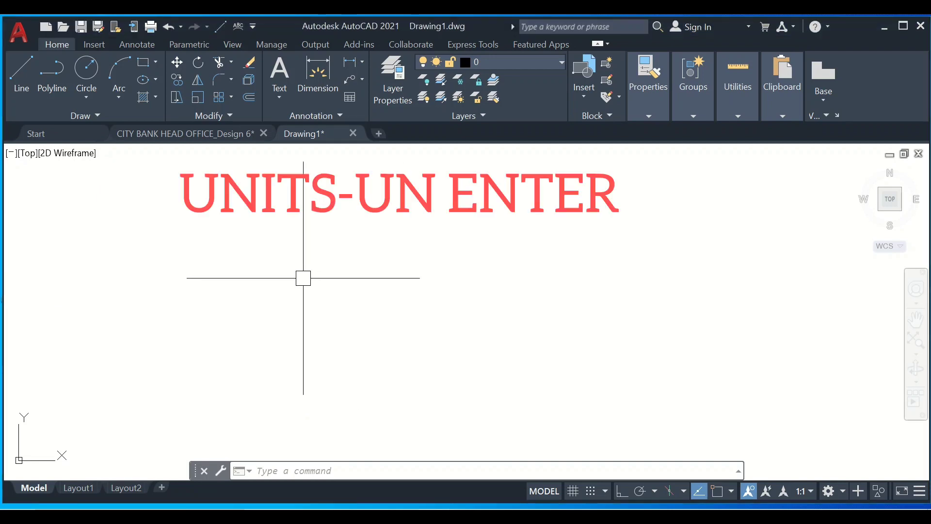
Step: Using UN, set Decimal lengths at 0.00 precision and Millimeters insertion scale, then apply
type("UN")
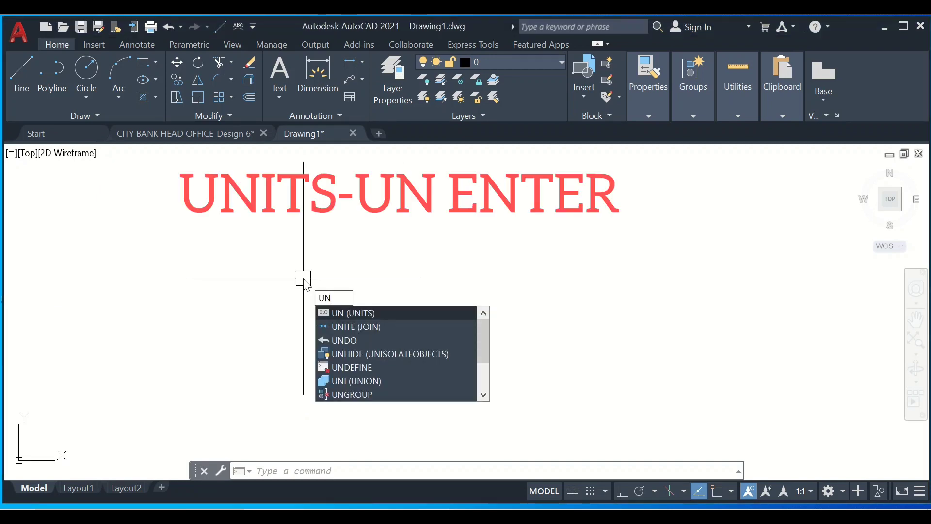
key("Return")
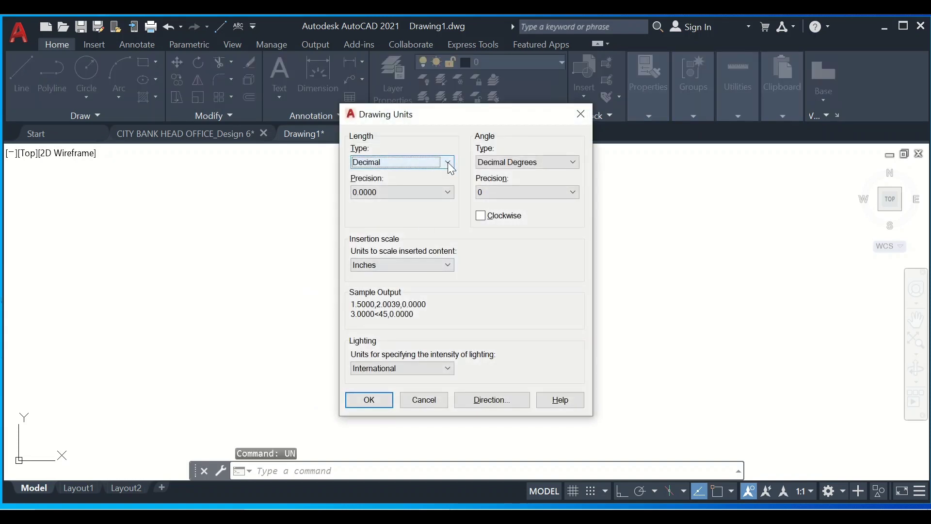
left_click(446, 161)
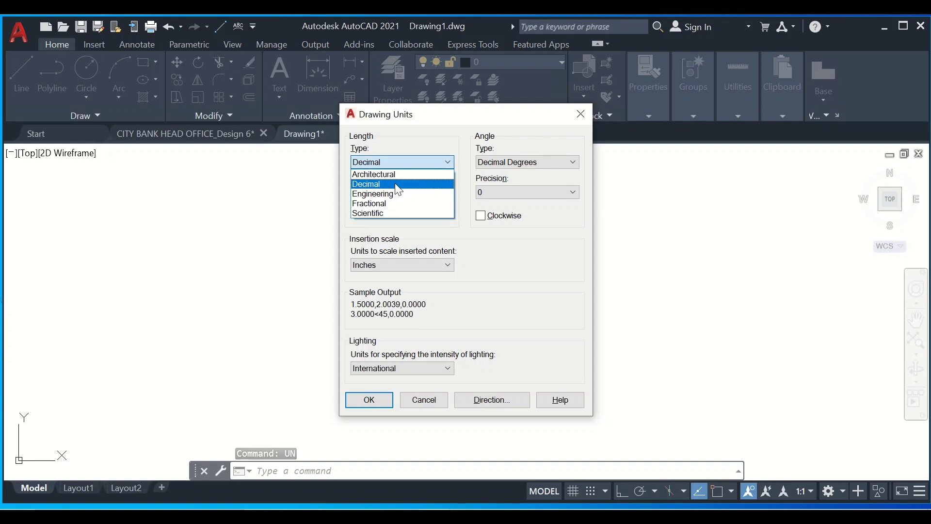
left_click(409, 183)
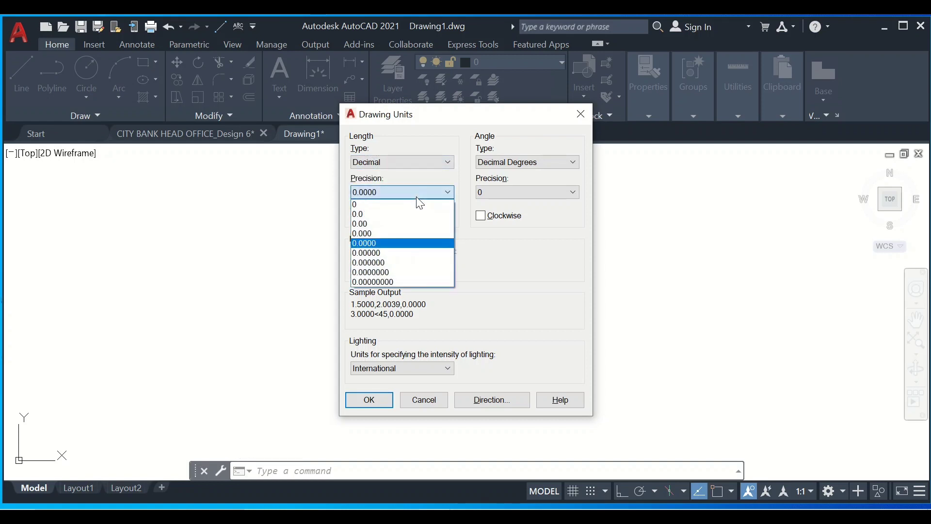
left_click(405, 228)
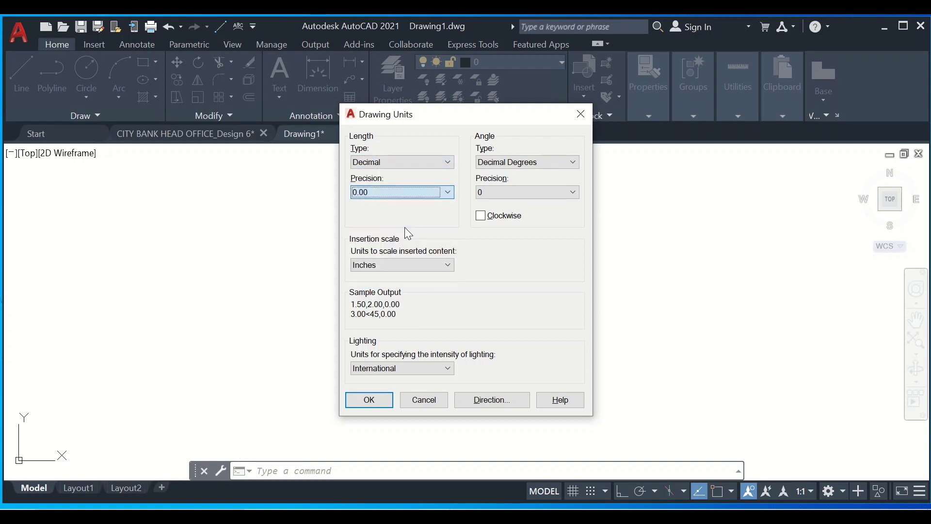
left_click(410, 266)
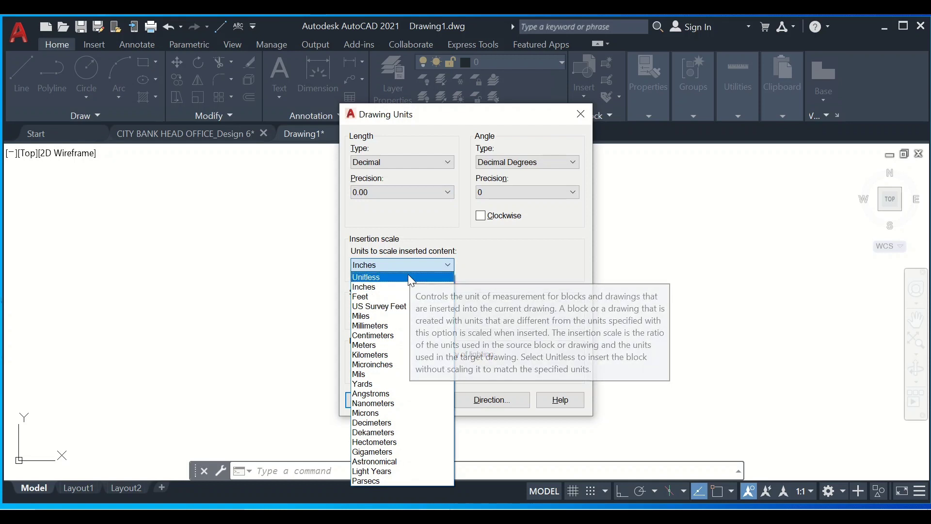
left_click(387, 327)
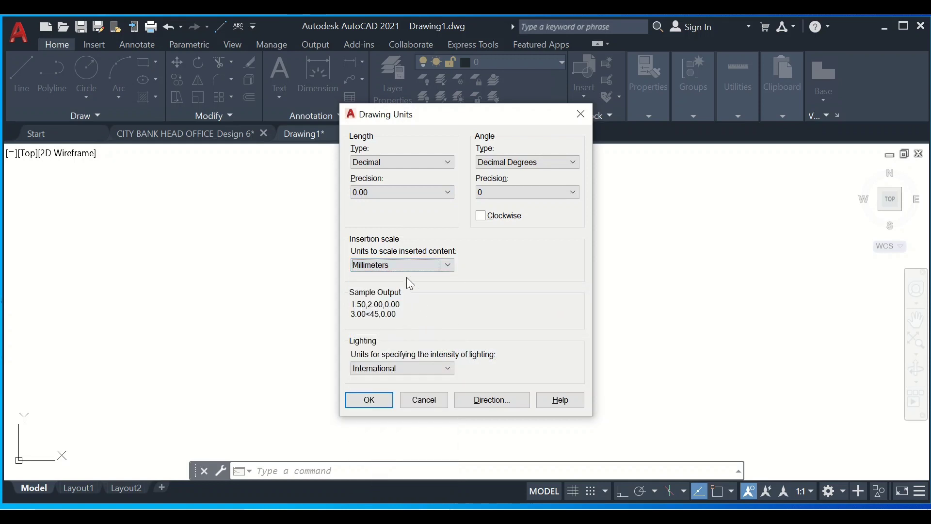
left_click(374, 400)
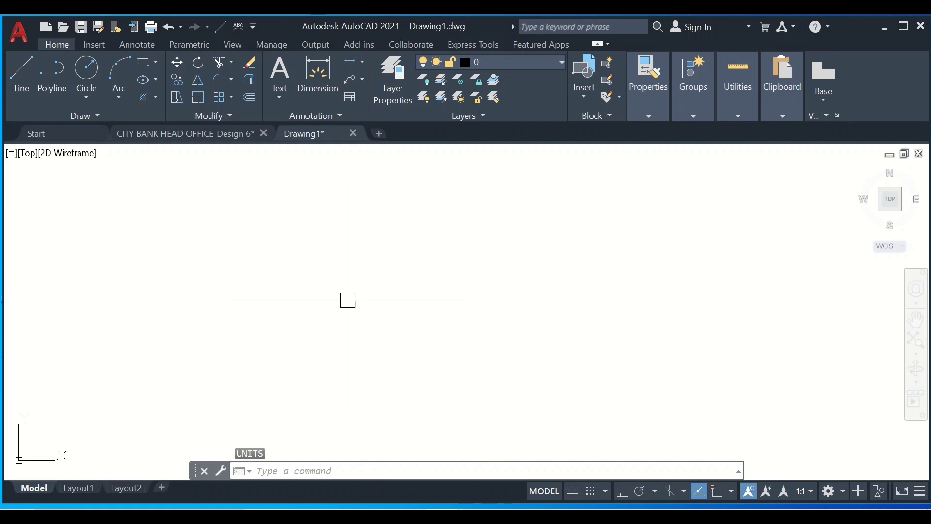
Step: Open the Dimension Style Manager and start modifying the Standard style
type("di")
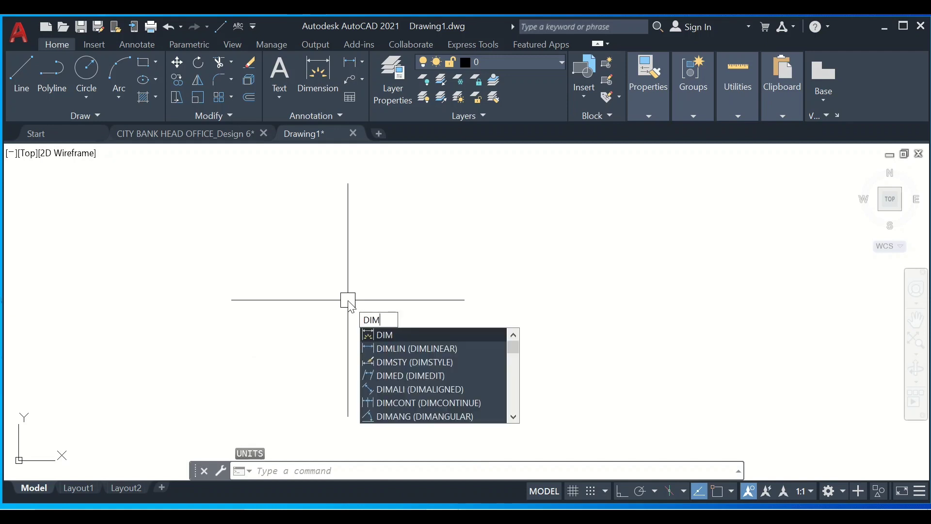
type("st")
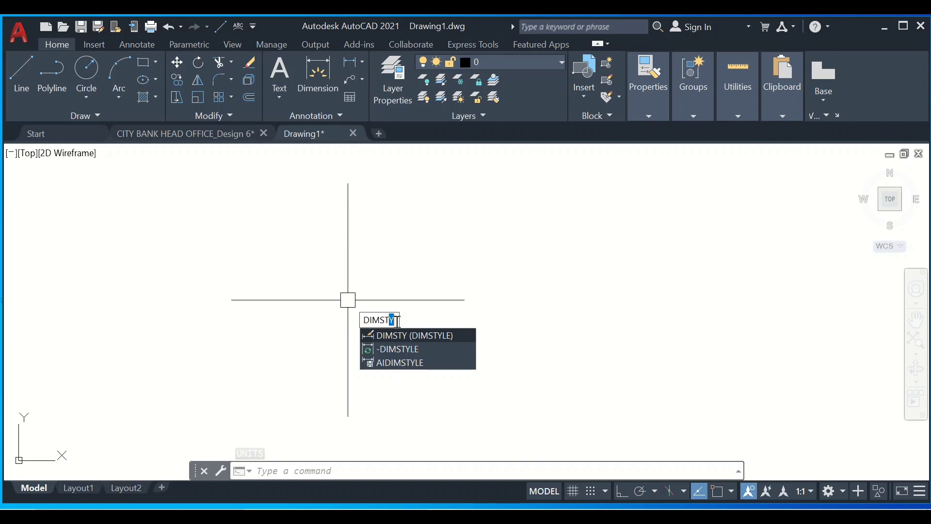
key("Return")
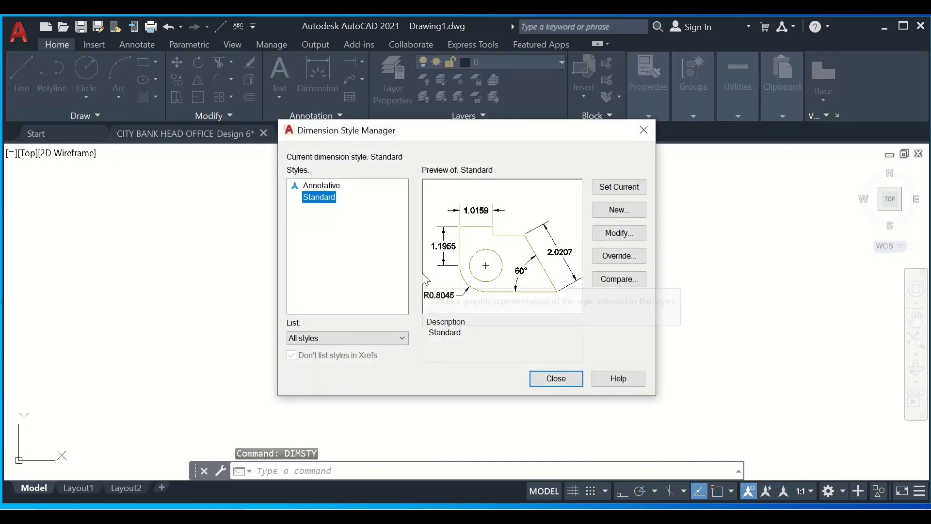
left_click(626, 236)
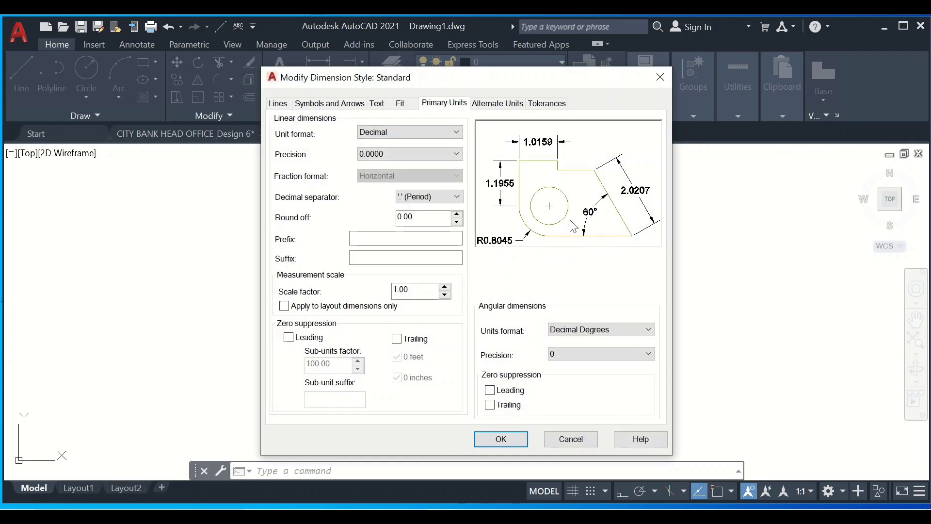
Step: Set dimension line color, linetype and lineweight to ByLayer on the Lines tab
left_click(280, 108)
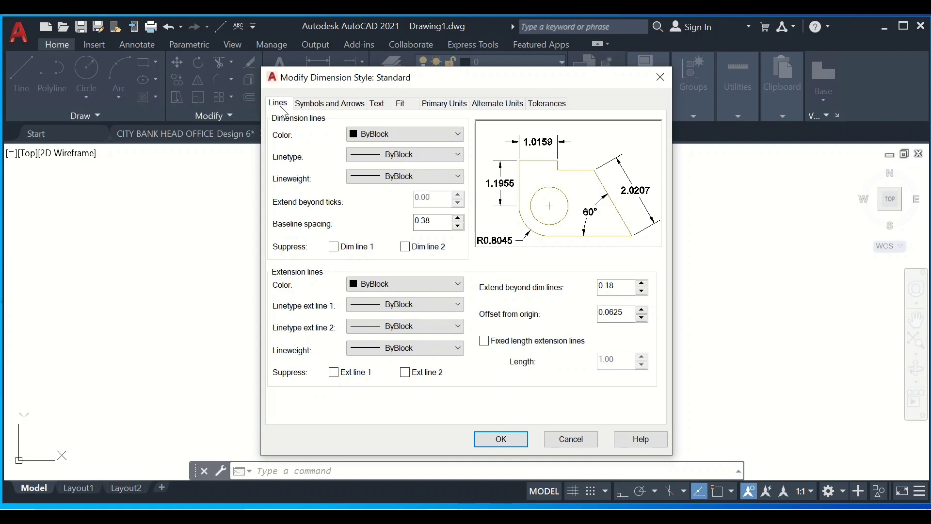
left_click(361, 135)
left_click(390, 149)
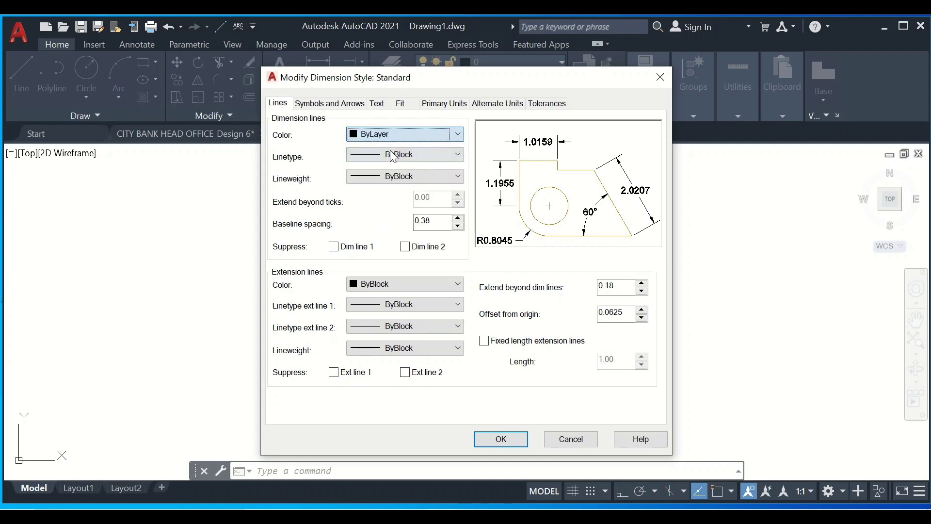
left_click(392, 169)
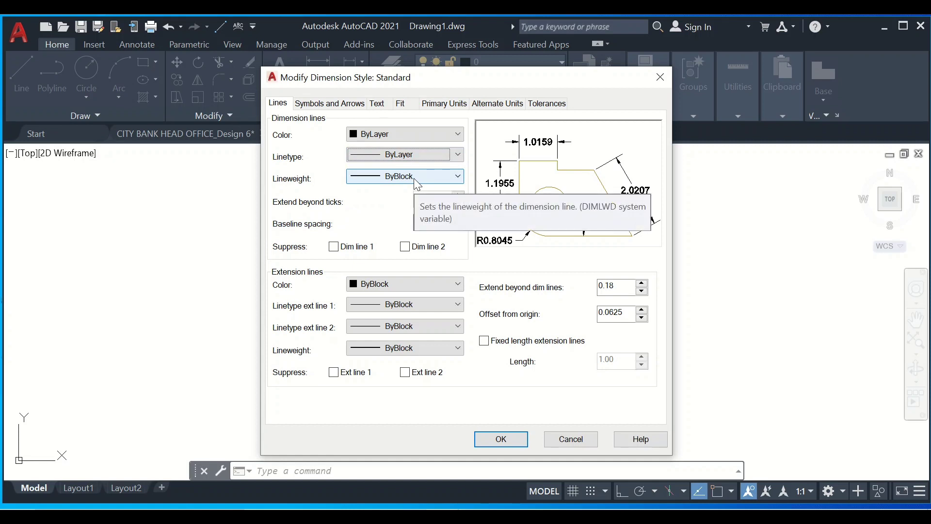
left_click(414, 177)
left_click(412, 185)
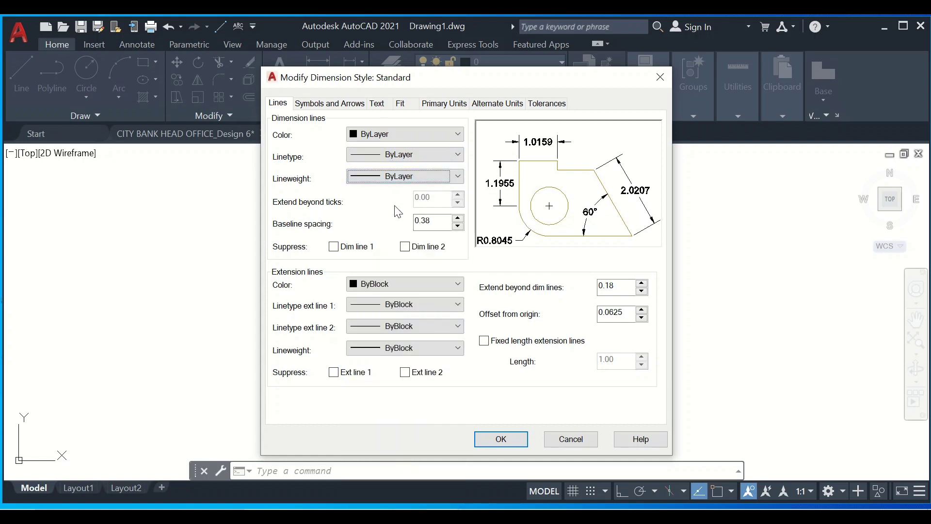
Step: Leave Dim line 1 and Dim line 2 unsuppressed after toggling both
left_click(333, 247)
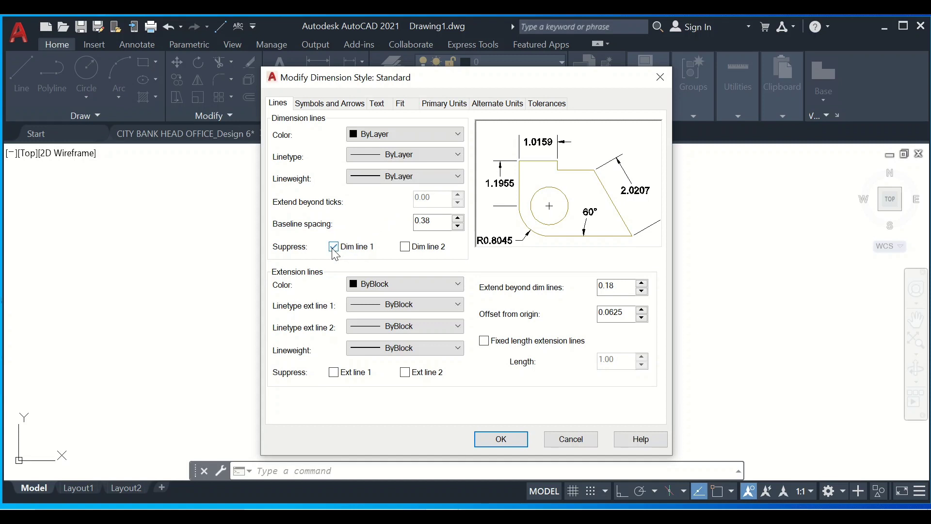
left_click(334, 247)
left_click(405, 247)
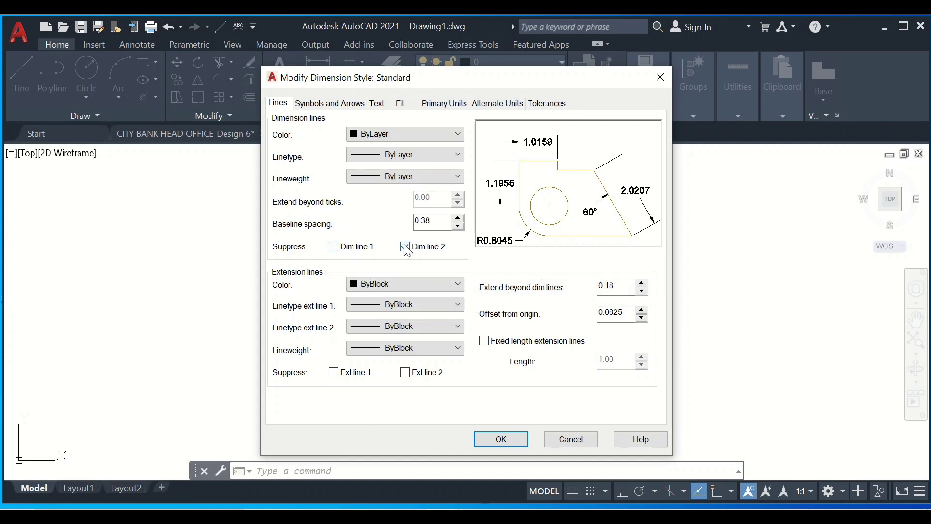
left_click(406, 249)
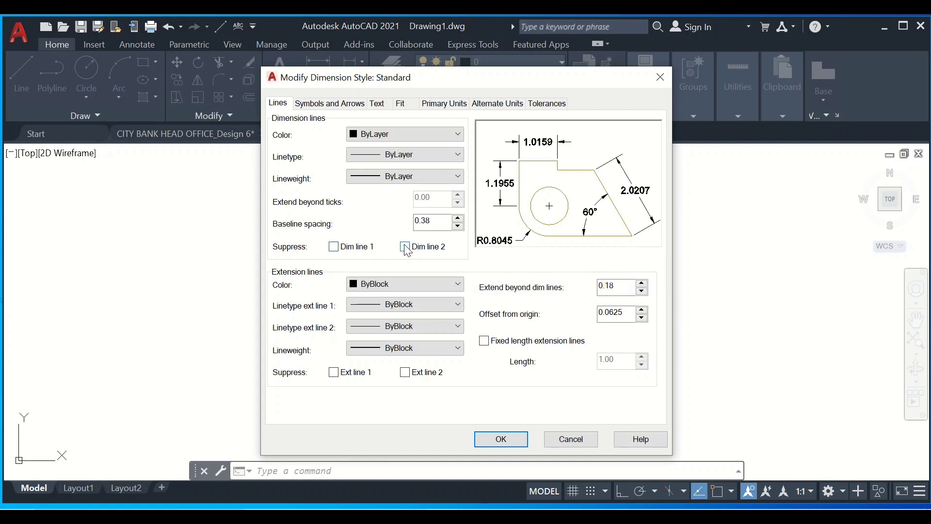
Step: Set extension line colour to ByLayer, leaving Ext line 1 and 2 unsuppressed
left_click(374, 287)
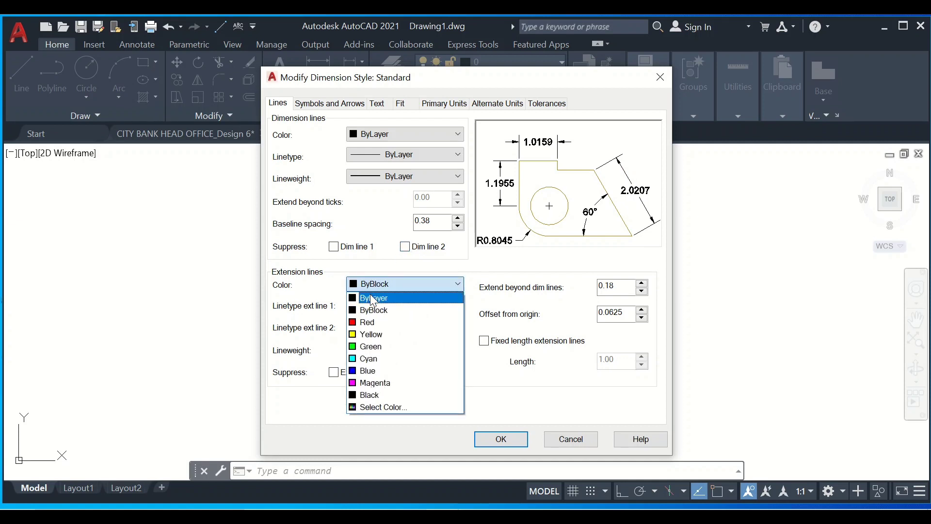
left_click(371, 296)
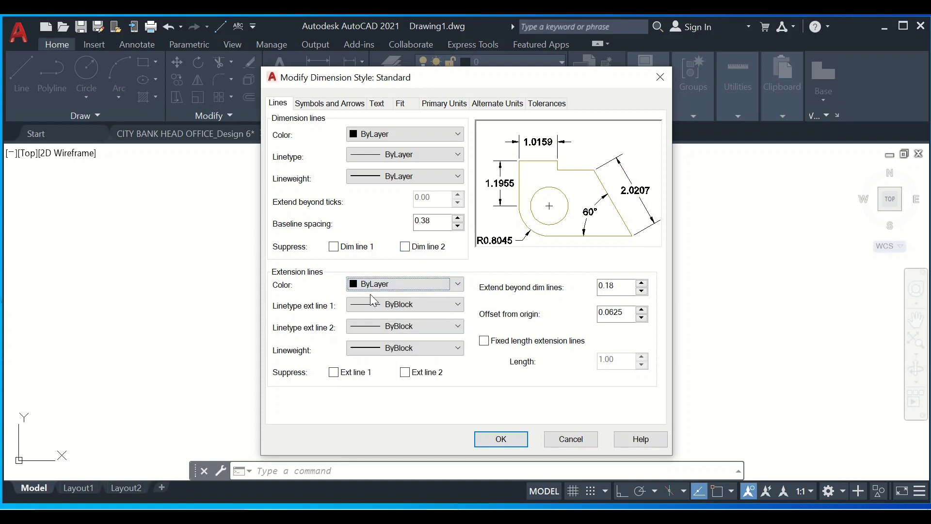
left_click(333, 372)
left_click(404, 373)
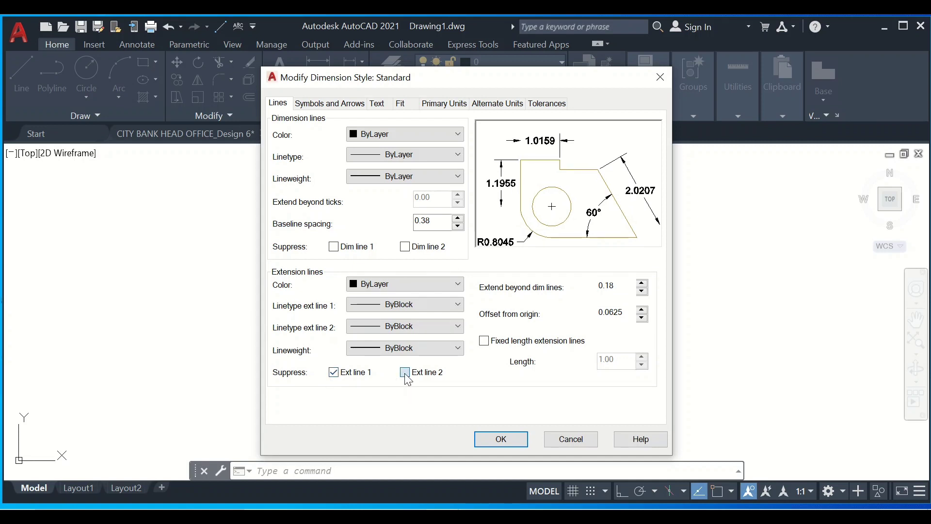
mouse_move(405, 372)
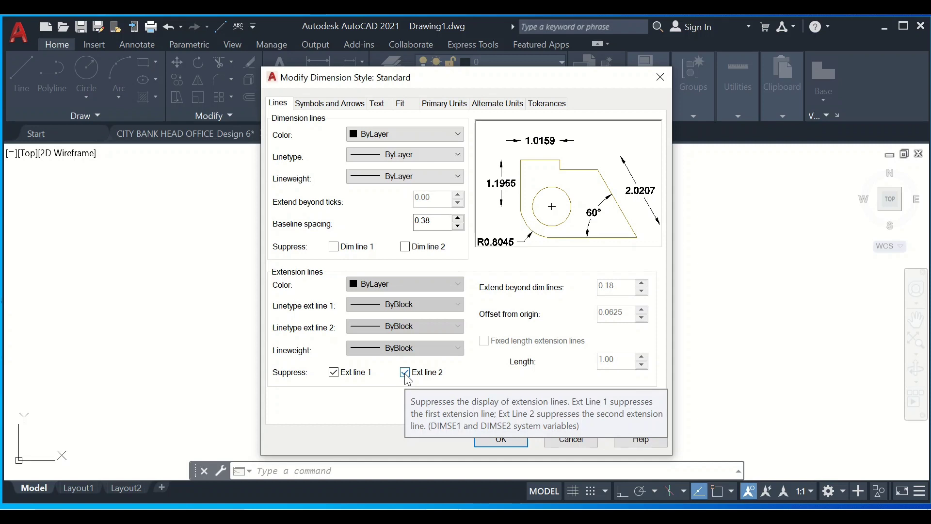
left_click(405, 372)
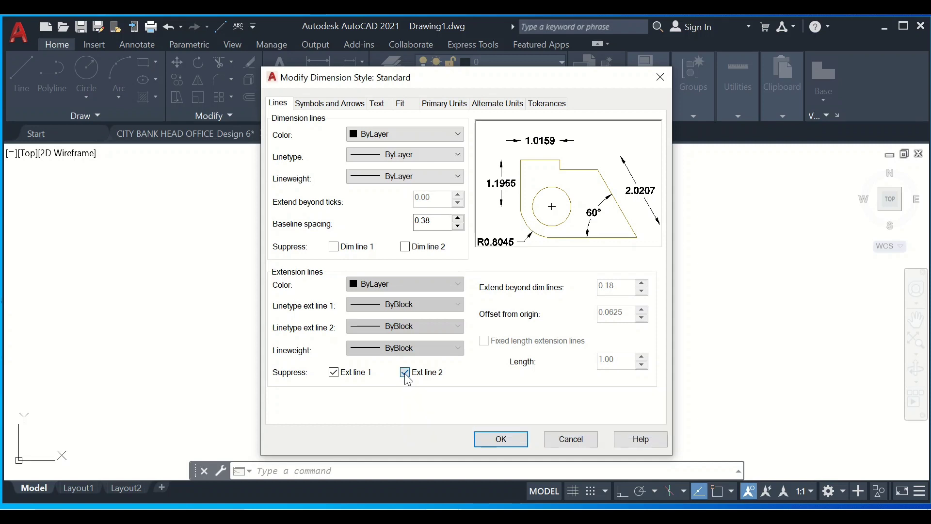
left_click(334, 372)
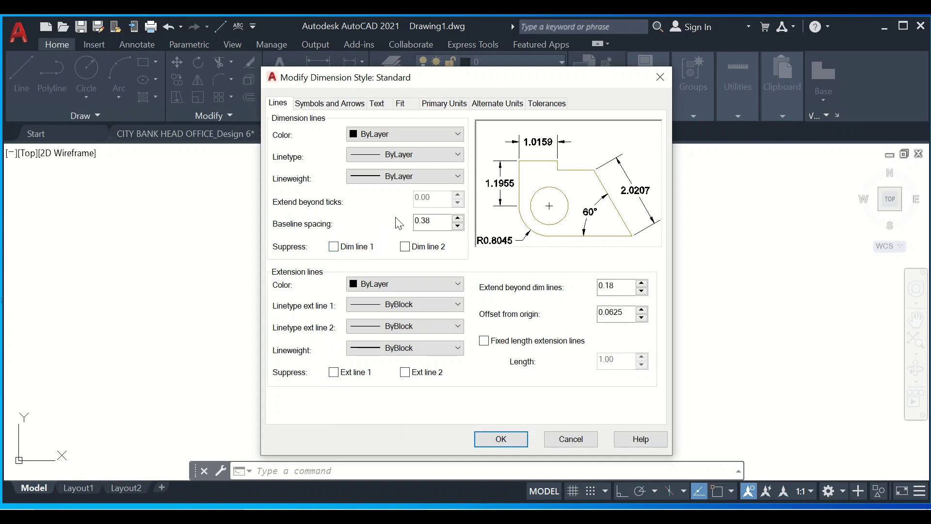
left_click(427, 222)
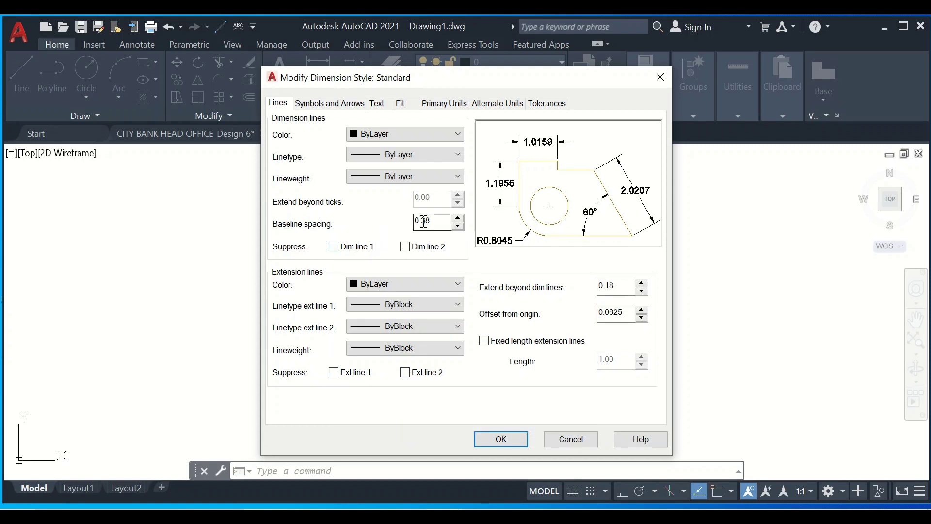
Step: Keep Closed filled for both arrowheads and Mark style centre marks
left_click(334, 103)
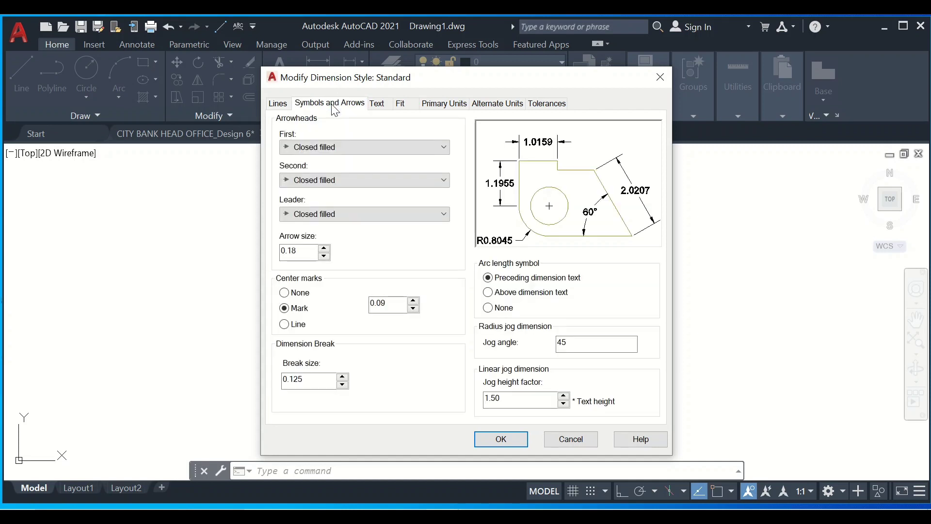
left_click(344, 152)
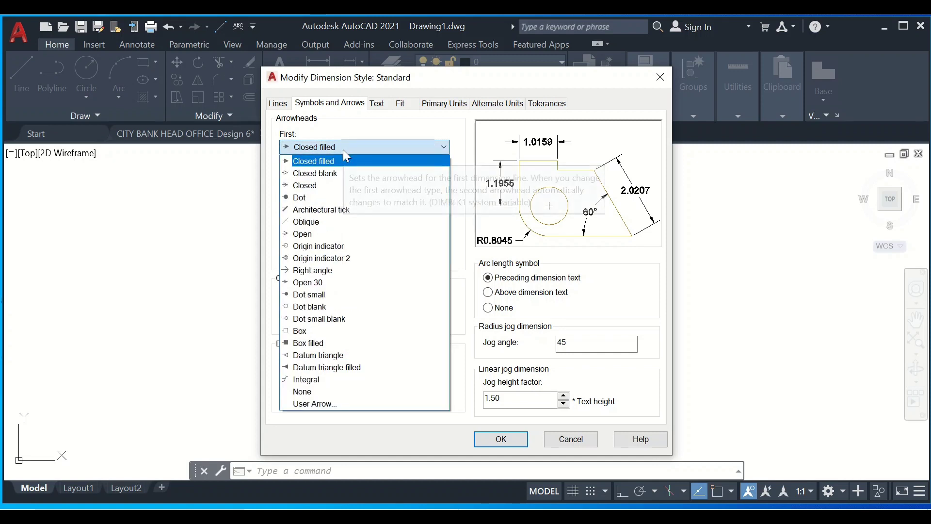
left_click(342, 149)
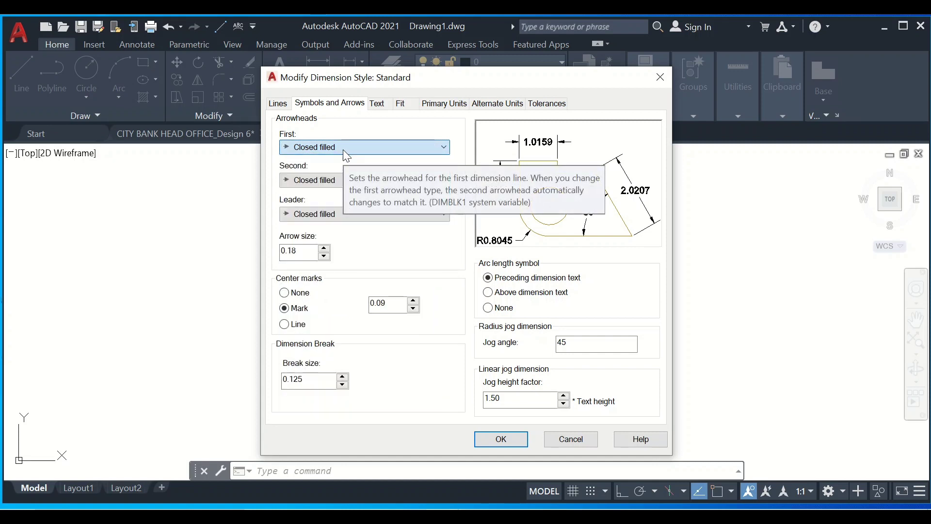
left_click(335, 149)
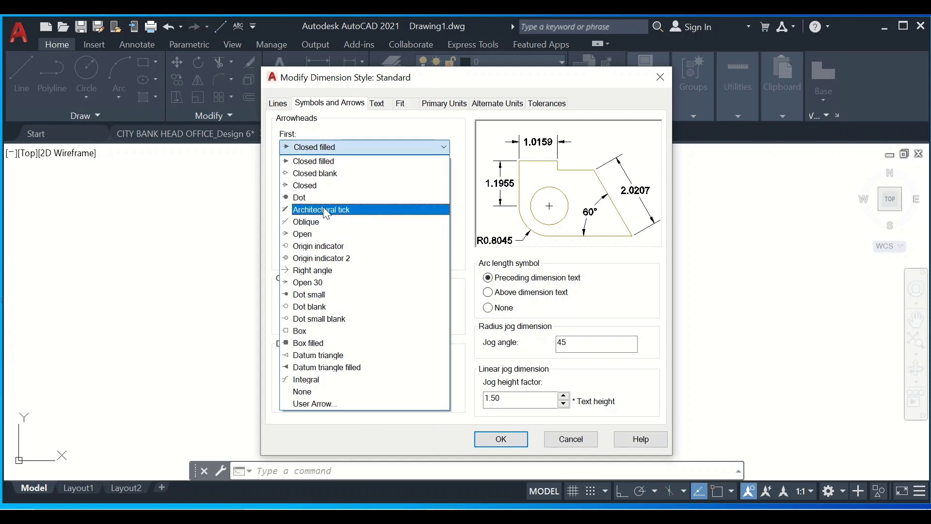
left_click(333, 162)
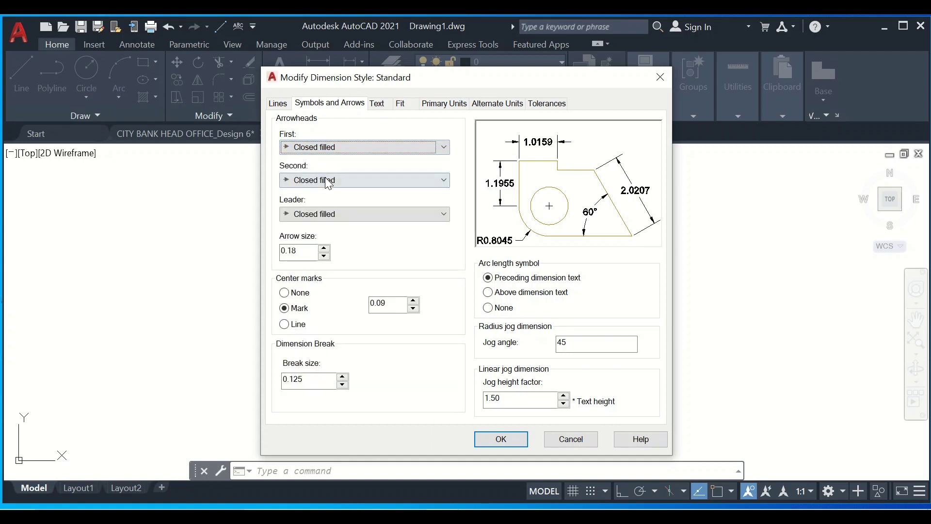
left_click(322, 180)
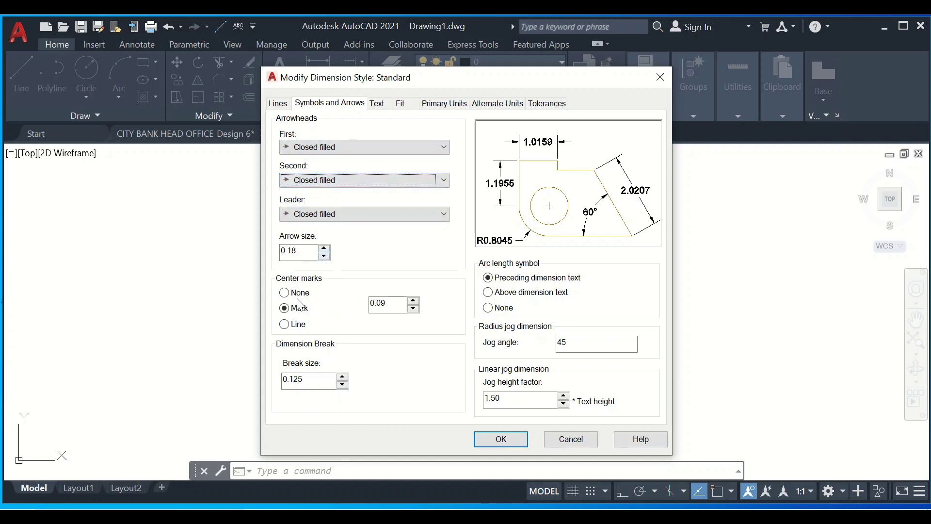
left_click(287, 293)
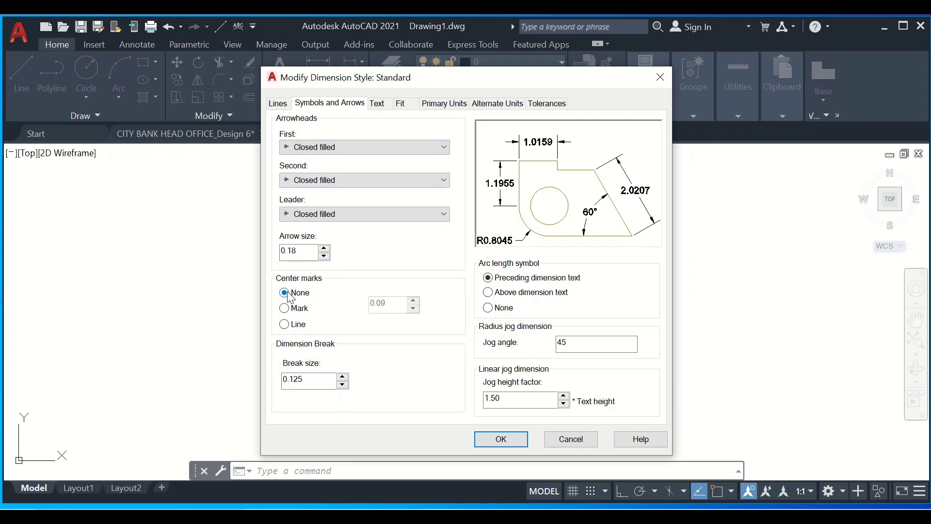
left_click(284, 309)
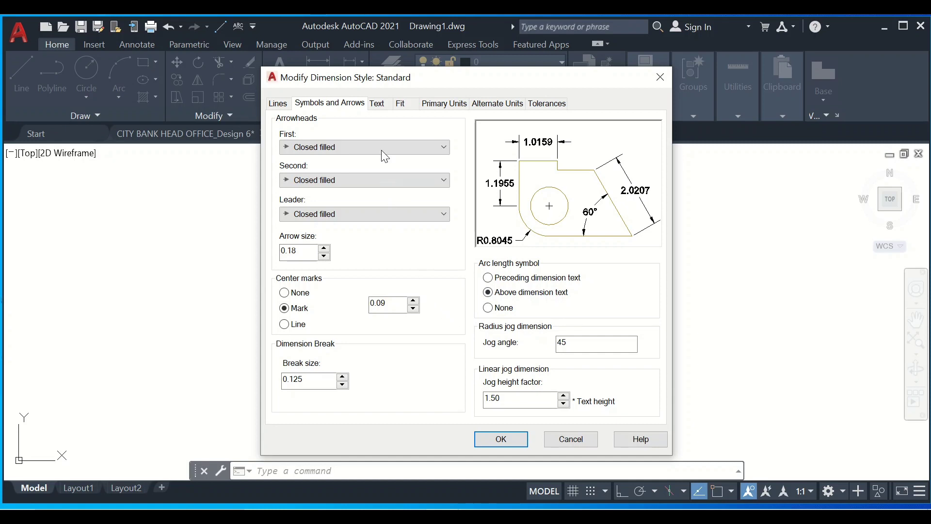
Step: Keep Standard text style with no fill and set text colour to ByLayer
left_click(384, 103)
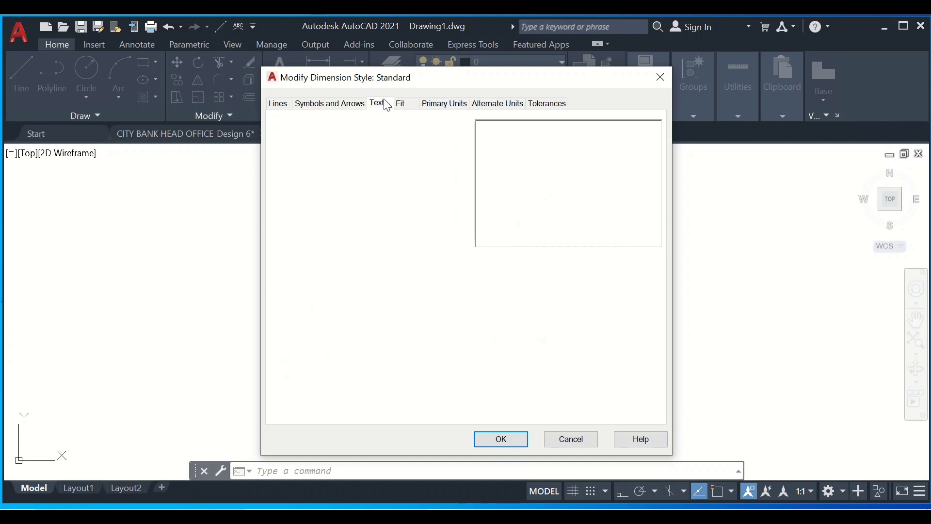
left_click(388, 140)
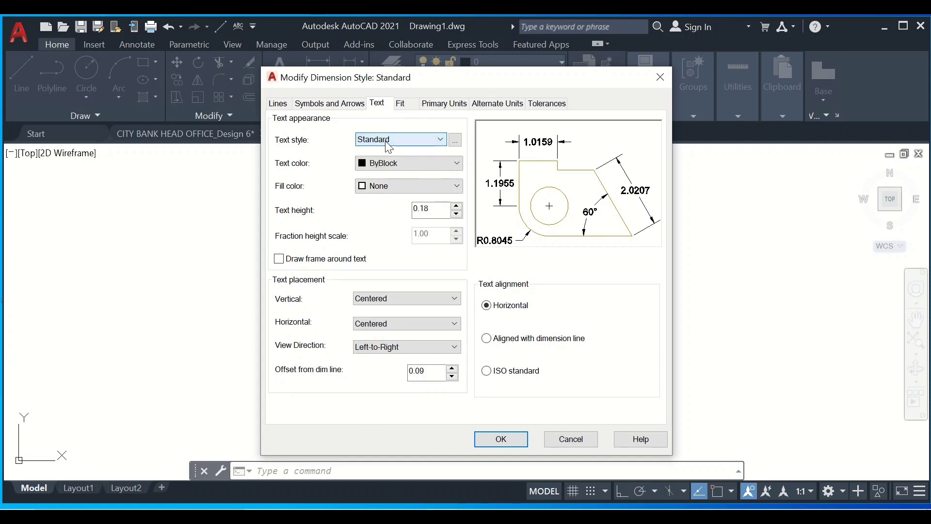
left_click(397, 163)
left_click(402, 178)
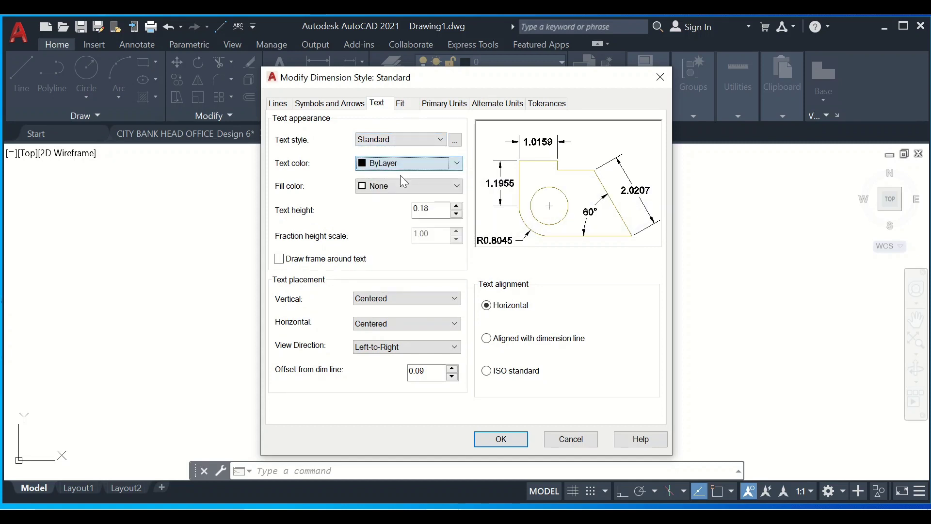
left_click(400, 184)
left_click(401, 185)
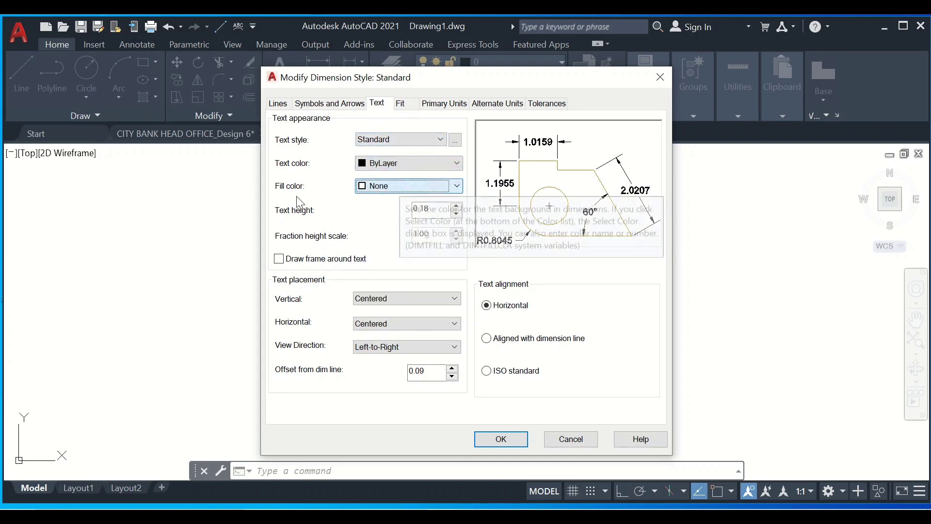
Step: Set vertical and horizontal text placement to Centered after trying Above and Over Ext Line 1
left_click(388, 301)
left_click(390, 318)
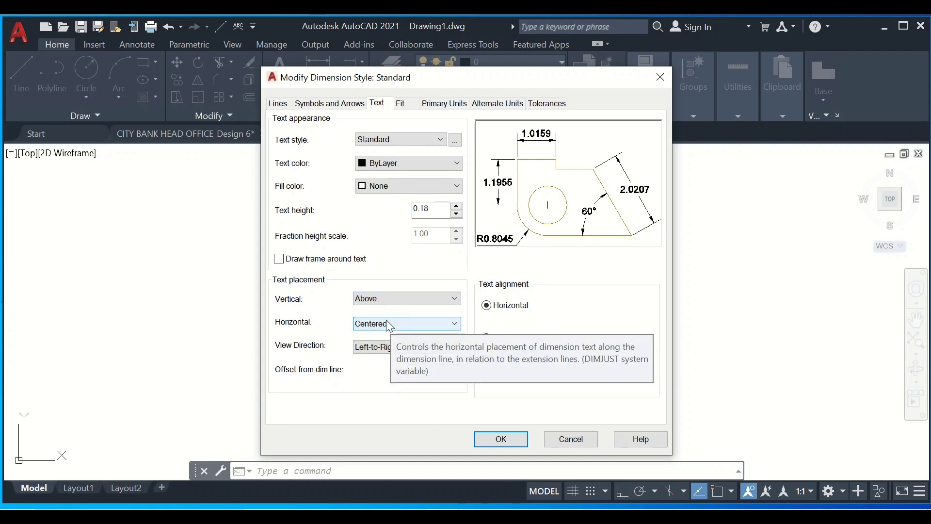
left_click(388, 324)
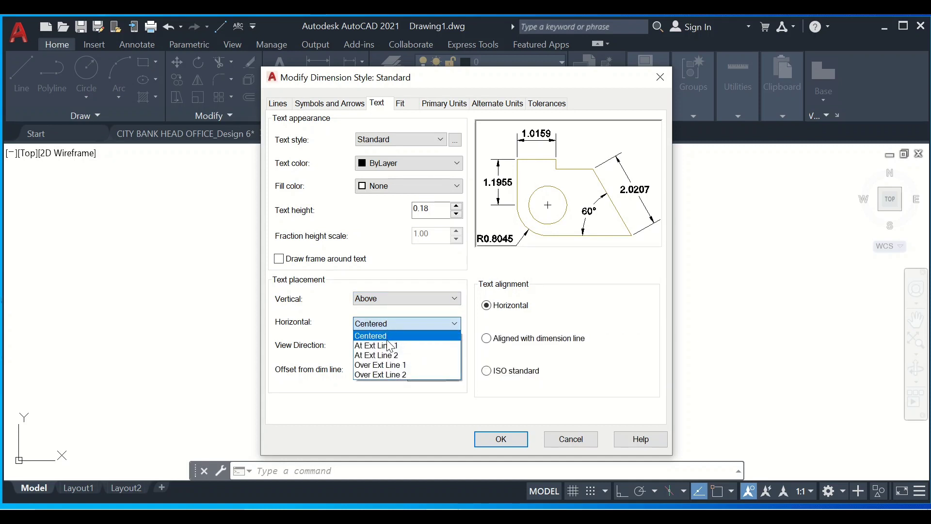
left_click(392, 368)
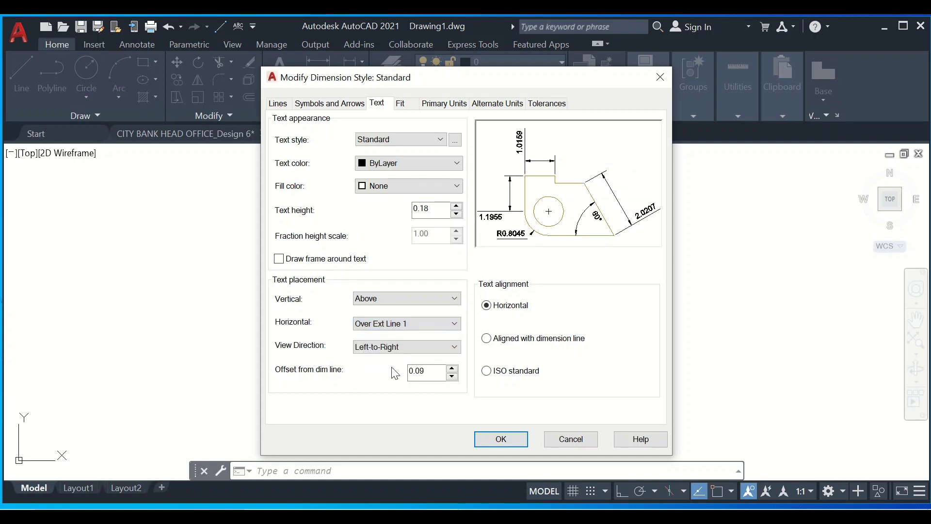
left_click(382, 323)
left_click(385, 335)
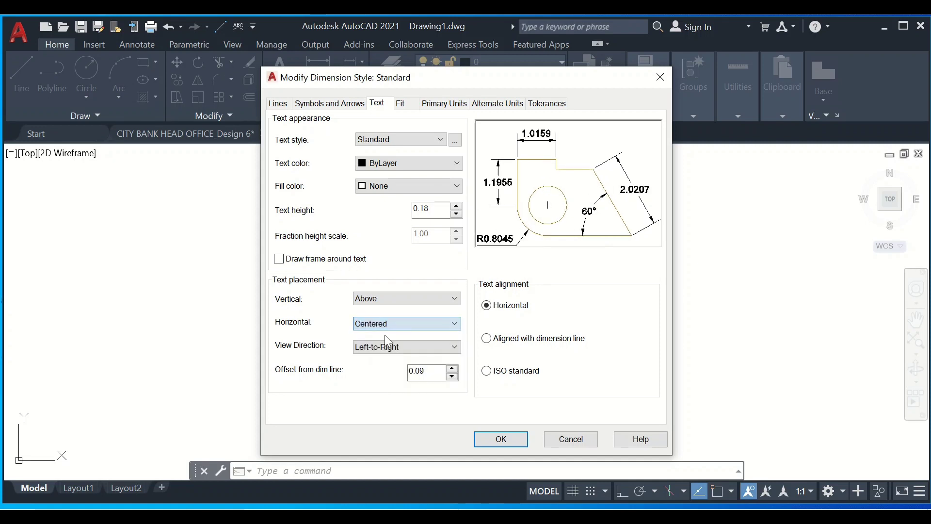
left_click(387, 297)
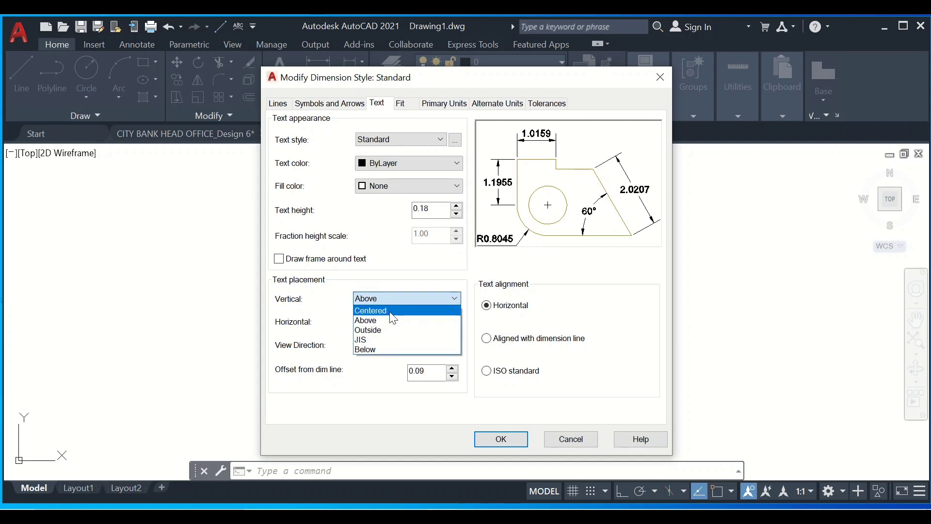
left_click(390, 314)
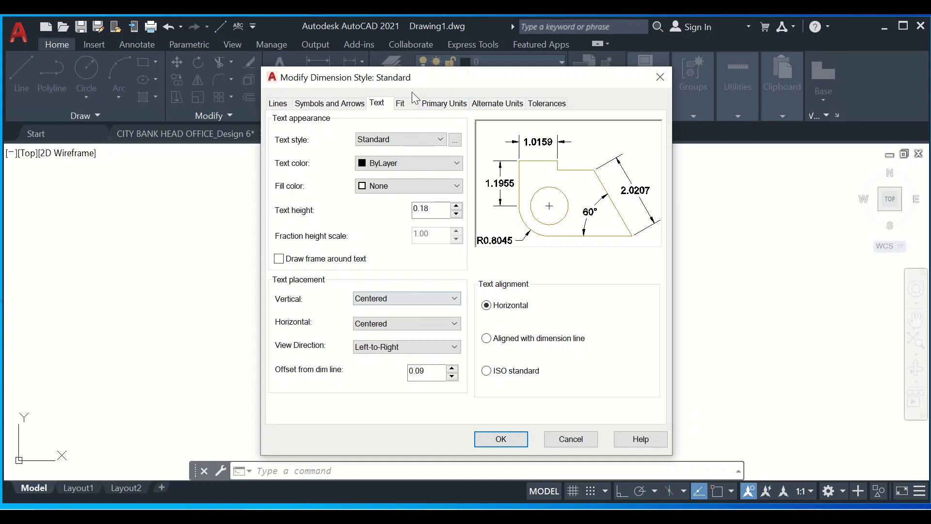
Step: Keep 'Either text or arrows (best fit)' on the Fit tab after trying Both text and arrows
left_click(401, 103)
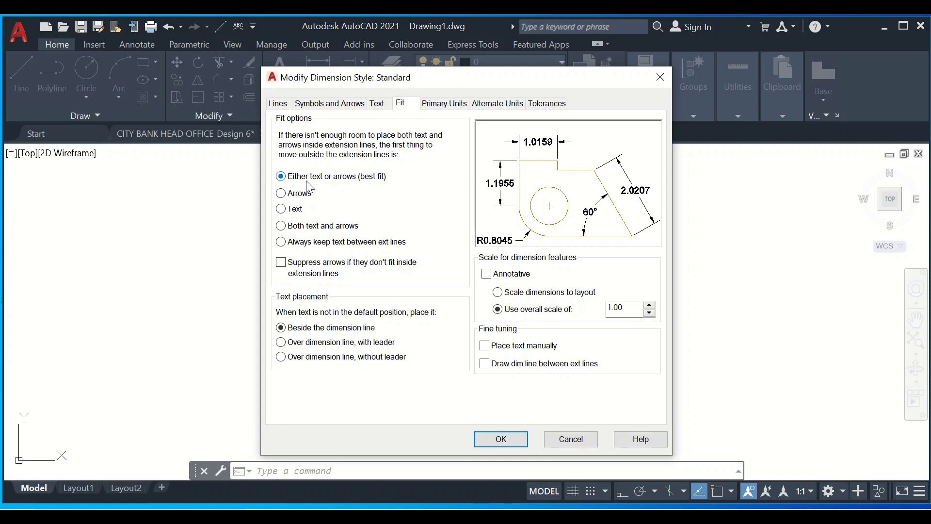
left_click(307, 231)
left_click(298, 179)
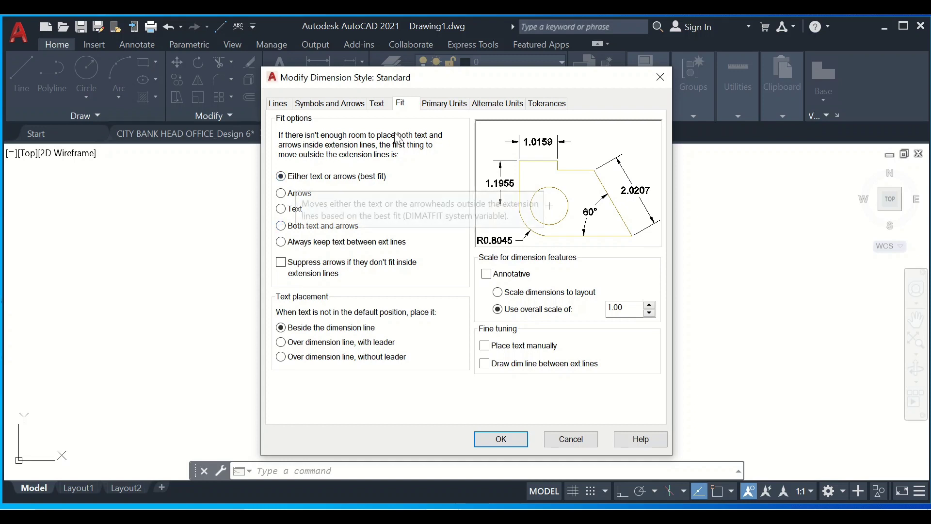
left_click(443, 103)
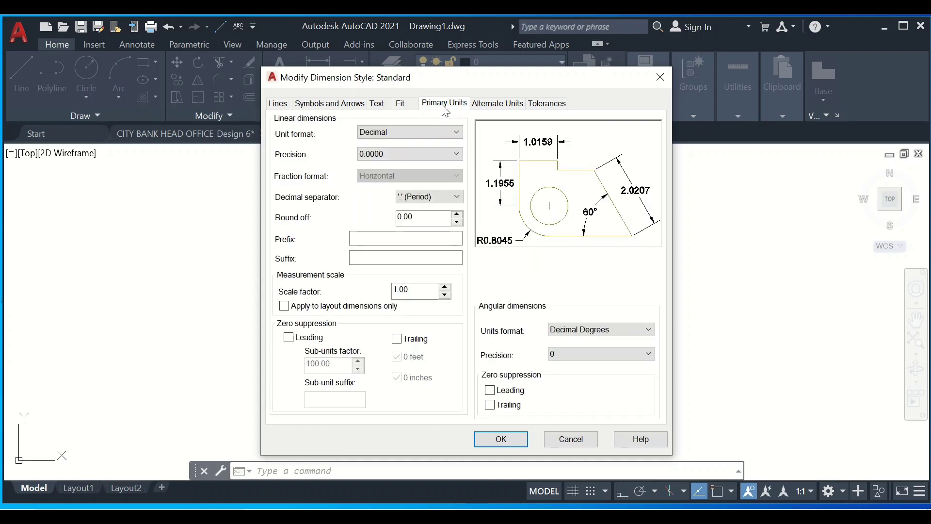
Step: Set Decimal linear precision to 0.00, keeping Decimal Degrees for angles
left_click(411, 135)
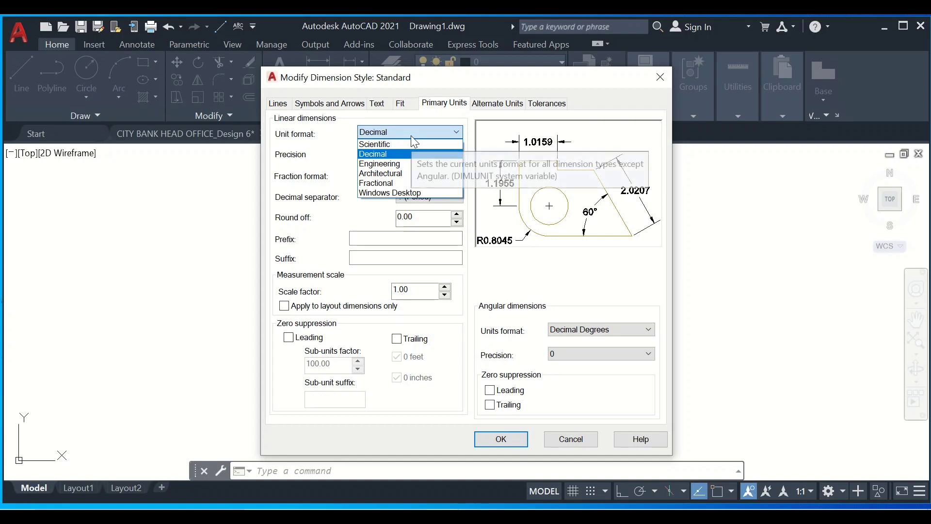
left_click(395, 150)
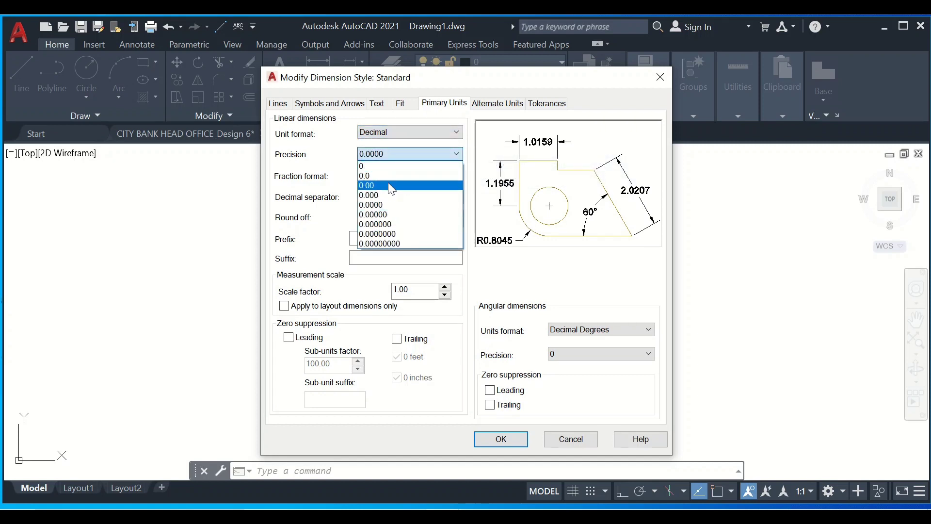
left_click(390, 186)
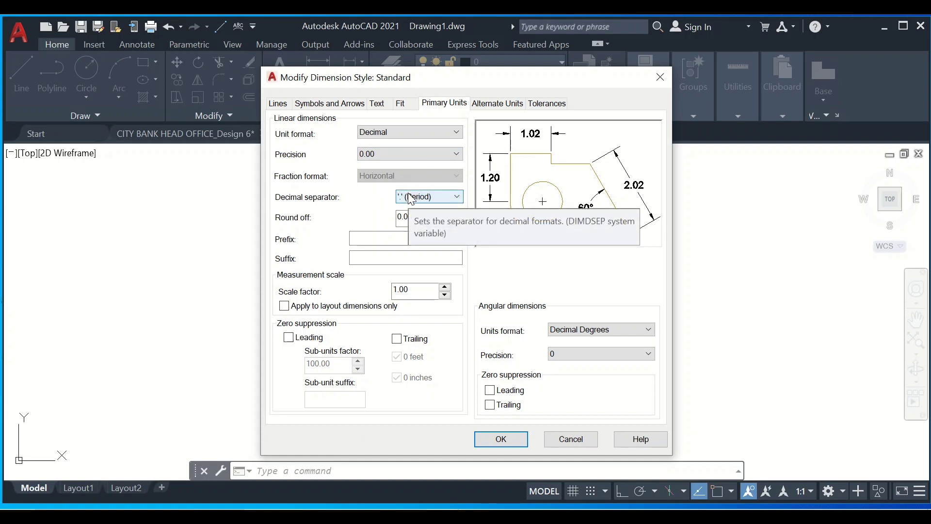
left_click(584, 330)
left_click(584, 330)
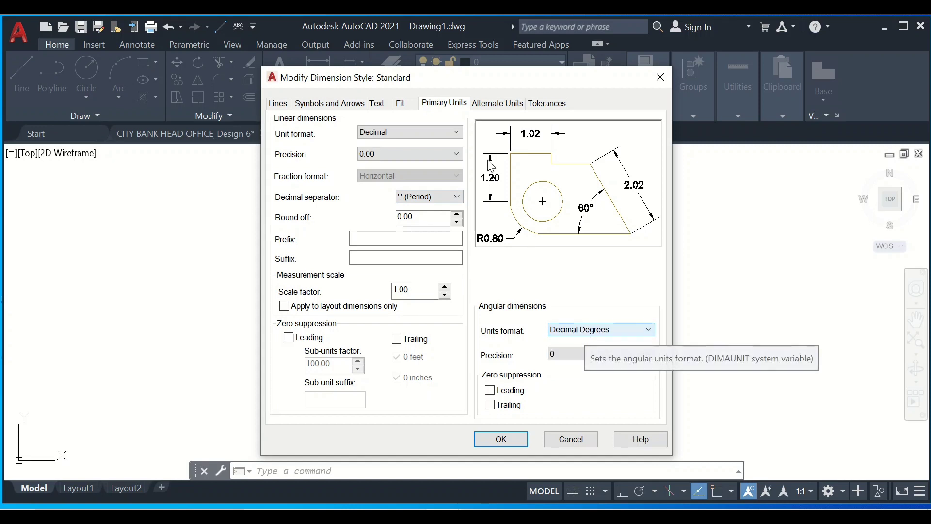
Step: Review the Alternate Units and Tolerances settings, then accept the modified Standard style
left_click(477, 108)
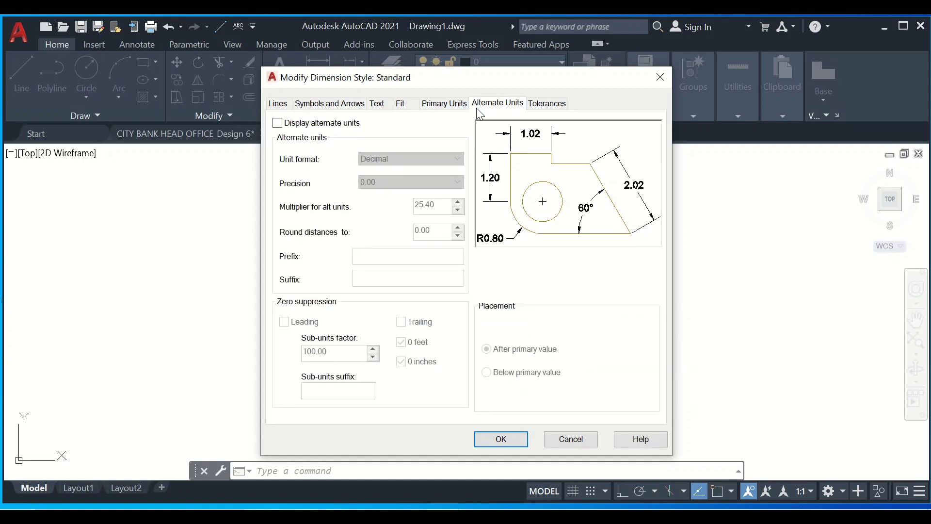
left_click(531, 106)
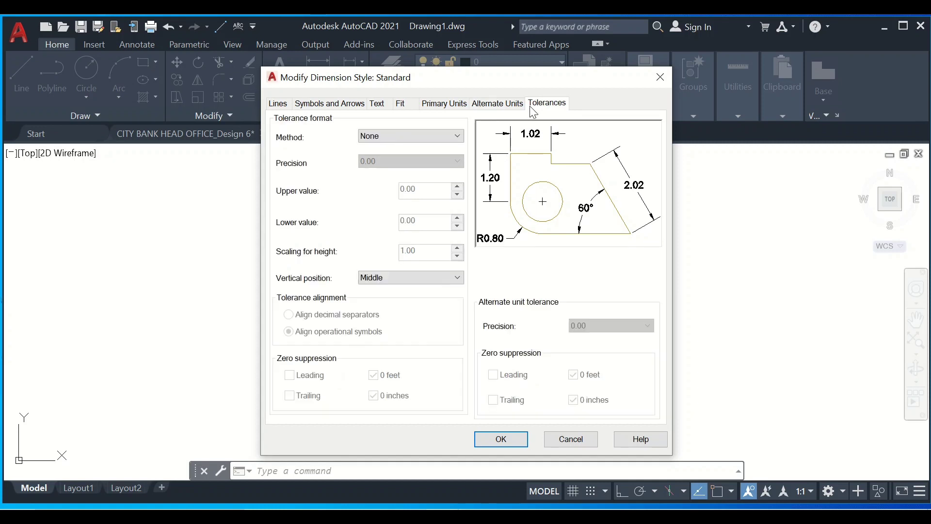
left_click(501, 439)
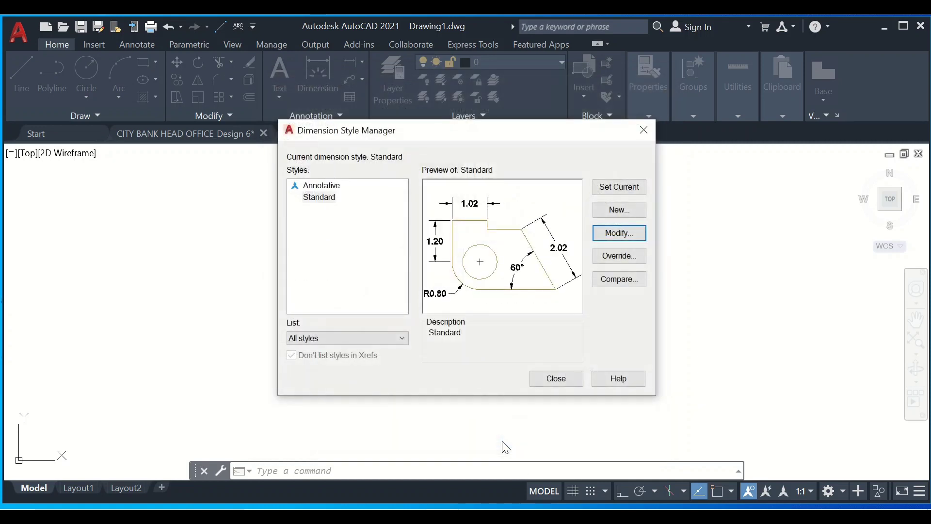